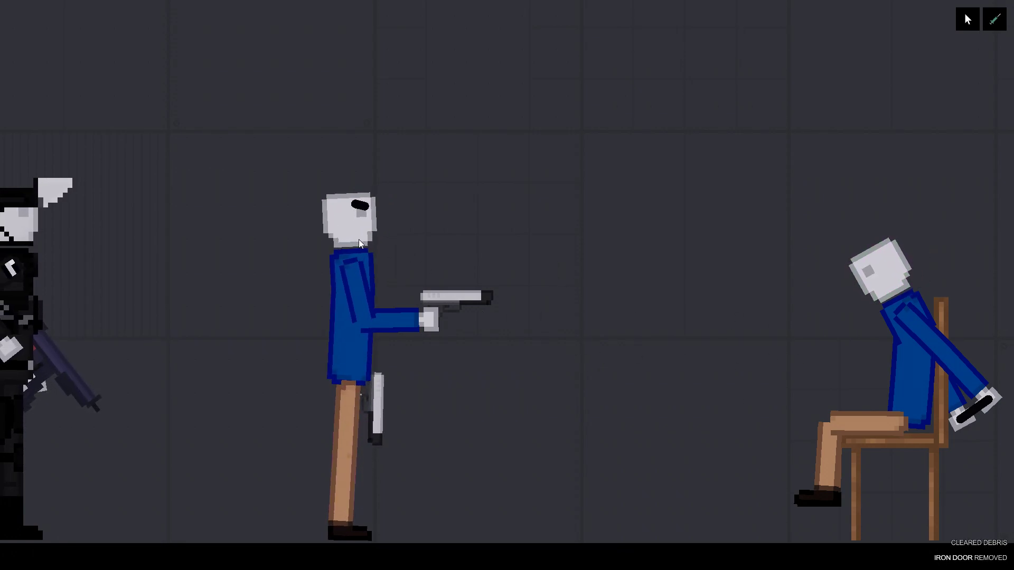
# Step: Raise the boss's back pistol to chest height and shoot the guard on the left
pyautogui.moveTo(373, 396)
pyautogui.mouseDown()
pyautogui.moveTo(398, 268)
pyautogui.moveTo(433, 250)
pyautogui.moveTo(224, 259)
pyautogui.mouseUp()
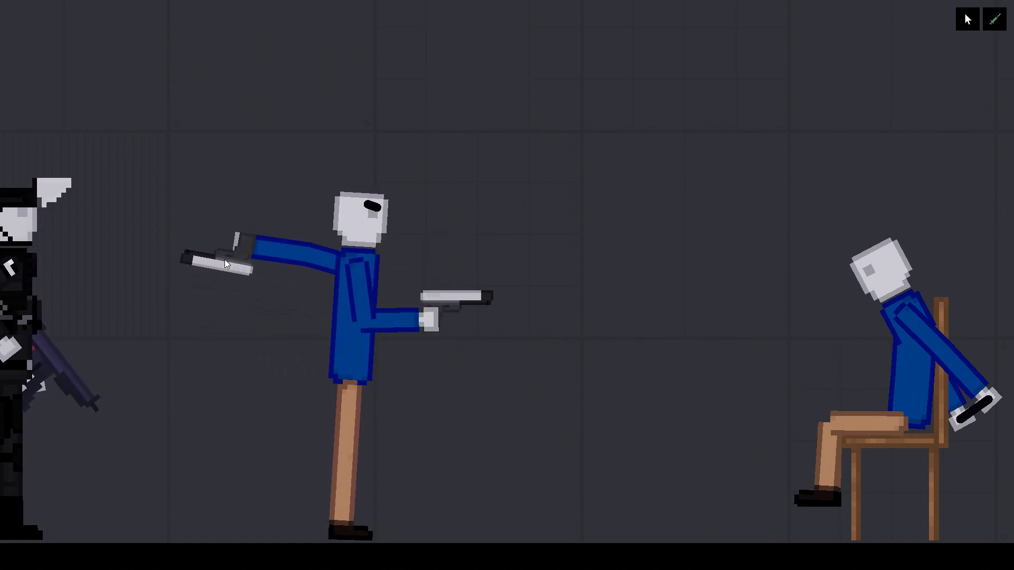
pyautogui.press('f')
pyautogui.press('f')
pyautogui.press('f')
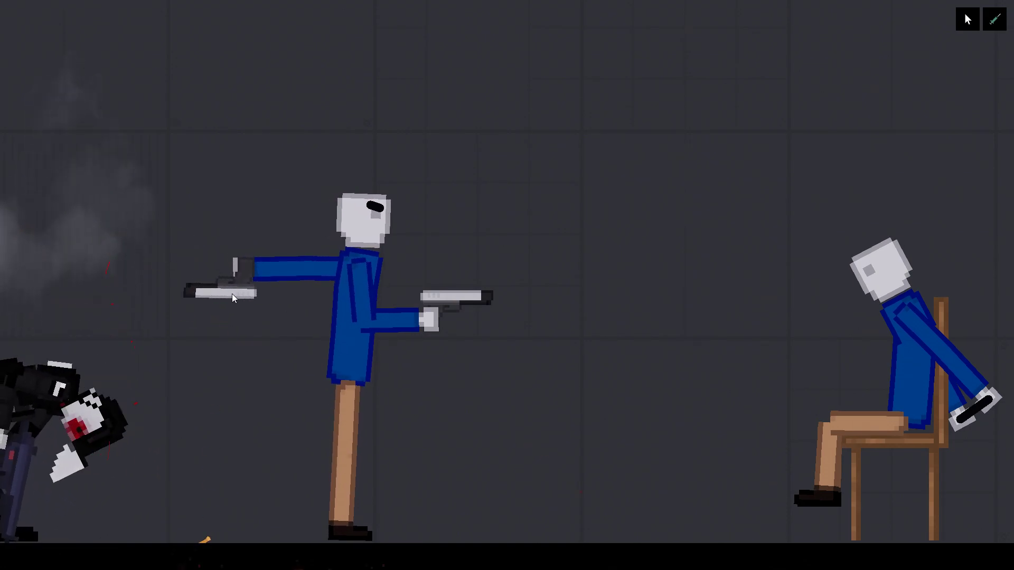
# Step: Lower the boss's pistol arm and carry a standing armored guard behind him
pyautogui.moveTo(232, 294); pyautogui.dragTo(232, 294)
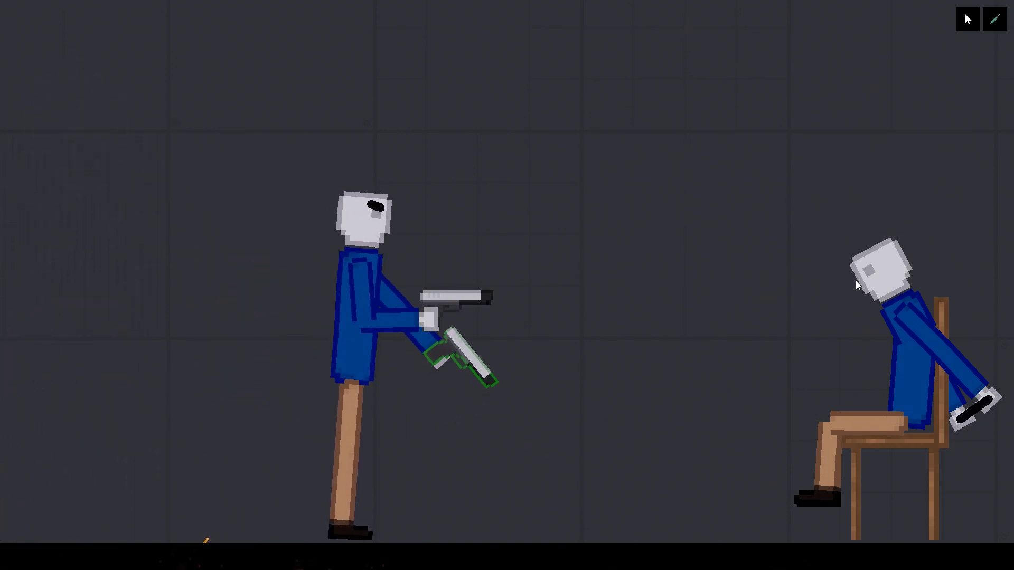
pyautogui.click(870, 270)
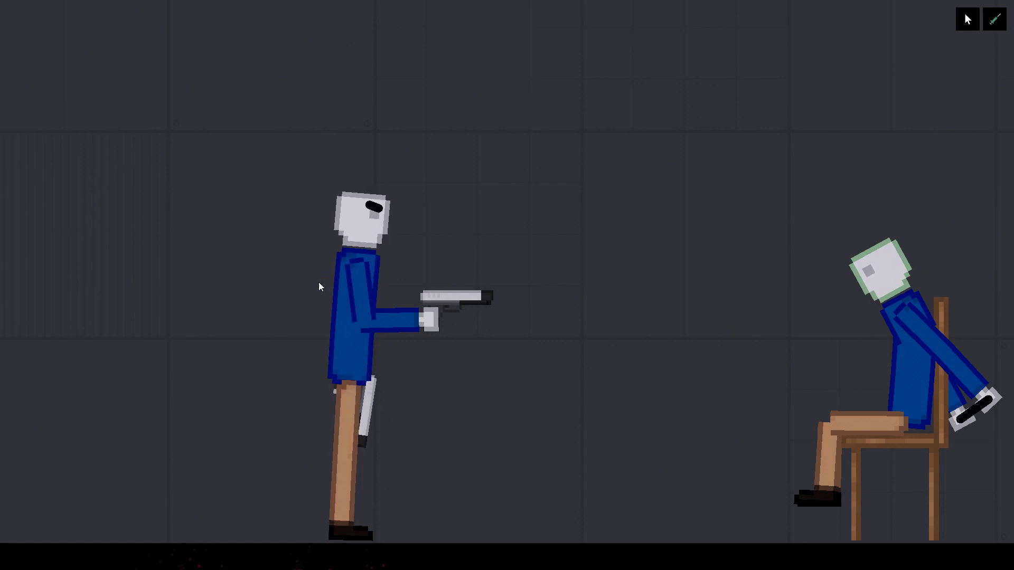
pyautogui.press('a')
pyautogui.click(179, 202)
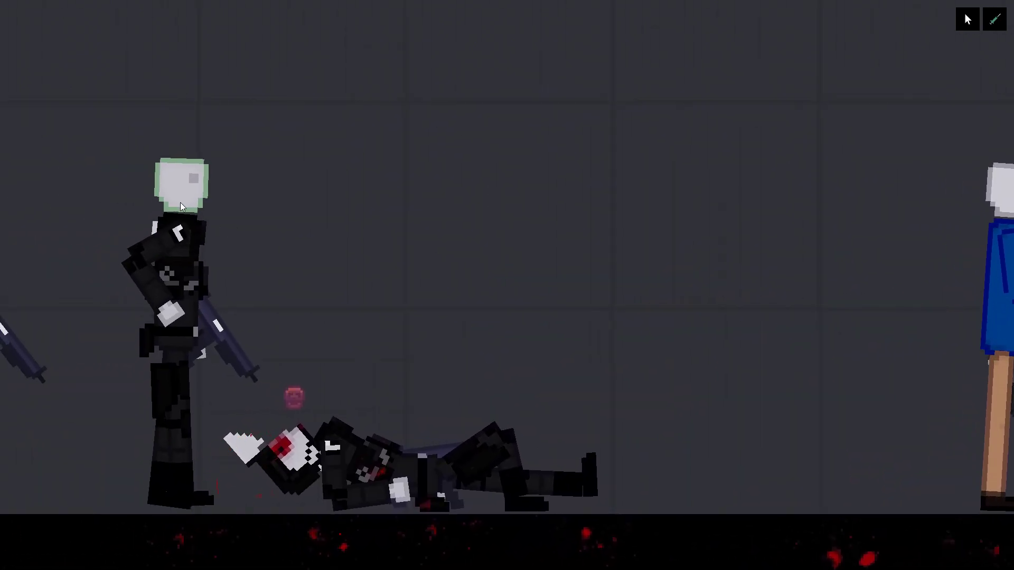
pyautogui.moveTo(180, 202); pyautogui.dragTo(761, 229)
pyautogui.scroll(5, 401, 310)
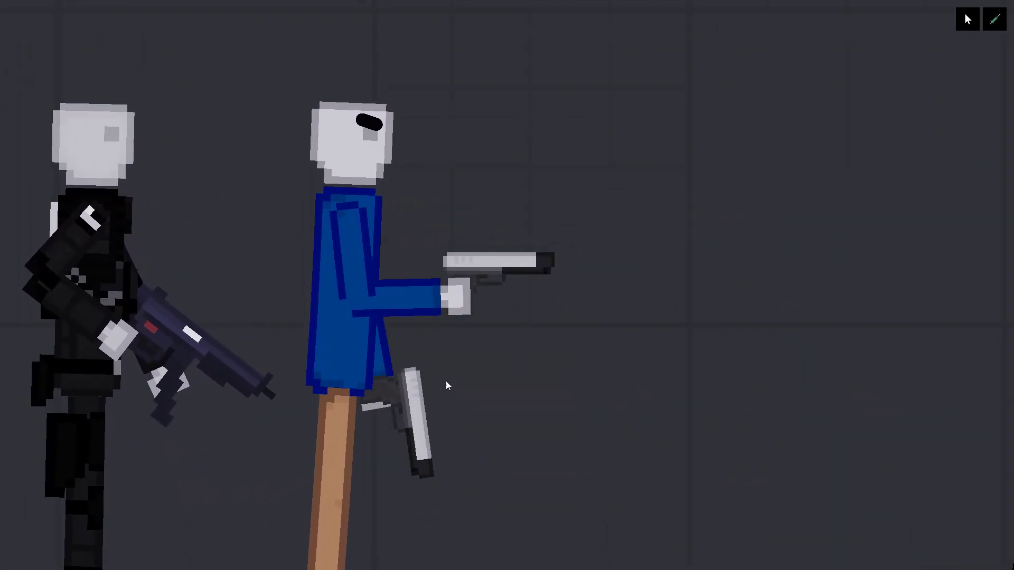
pyautogui.scroll(-4, 440, 387)
# Step: In slow motion, swing the boss's pistol over his head and shoot the guard behind
pyautogui.moveTo(393, 380); pyautogui.dragTo(398, 351)
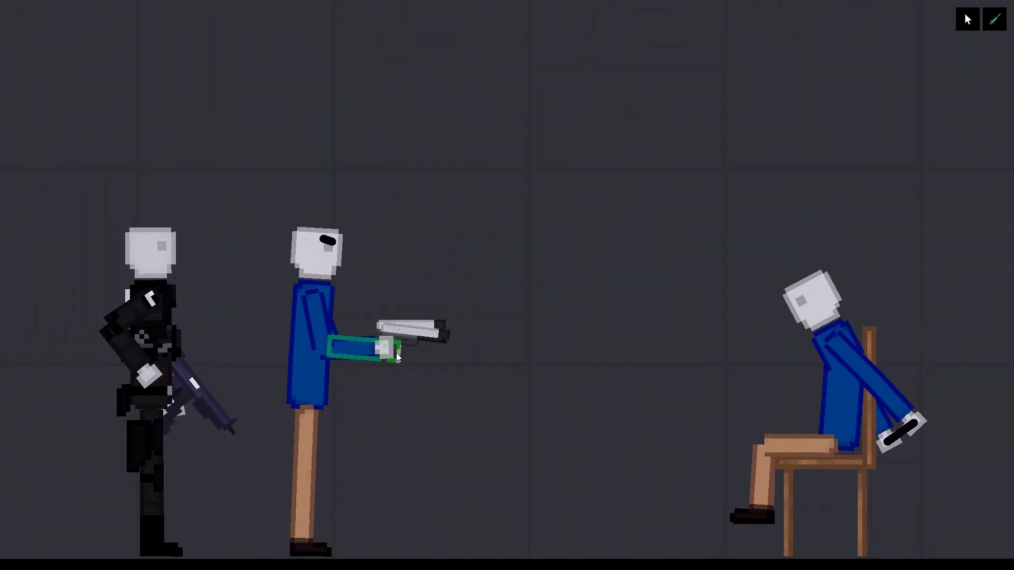
pyautogui.click(398, 353)
pyautogui.press('n')
pyautogui.press('n')
pyautogui.moveTo(348, 413); pyautogui.dragTo(229, 251)
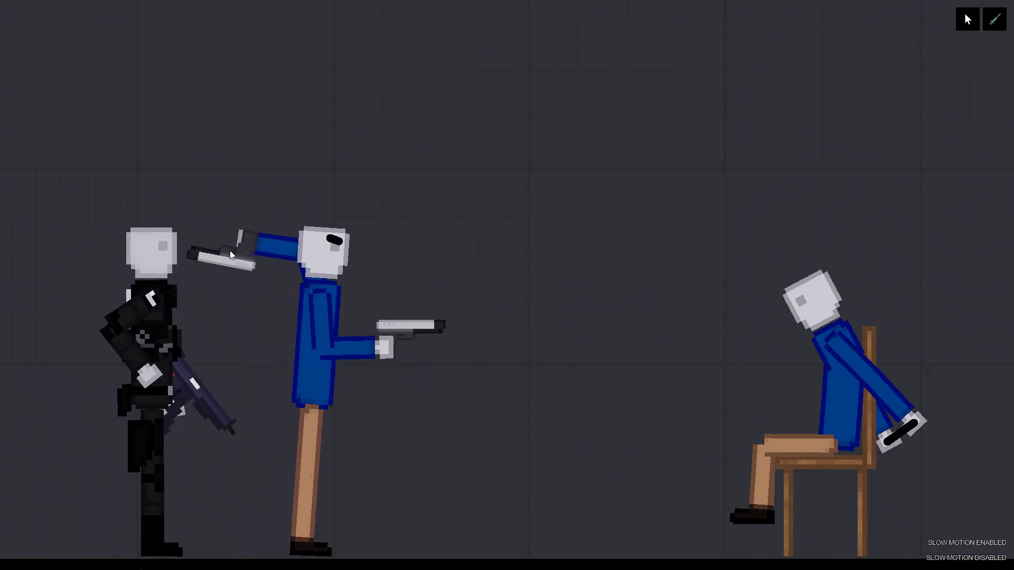
pyautogui.press('f')
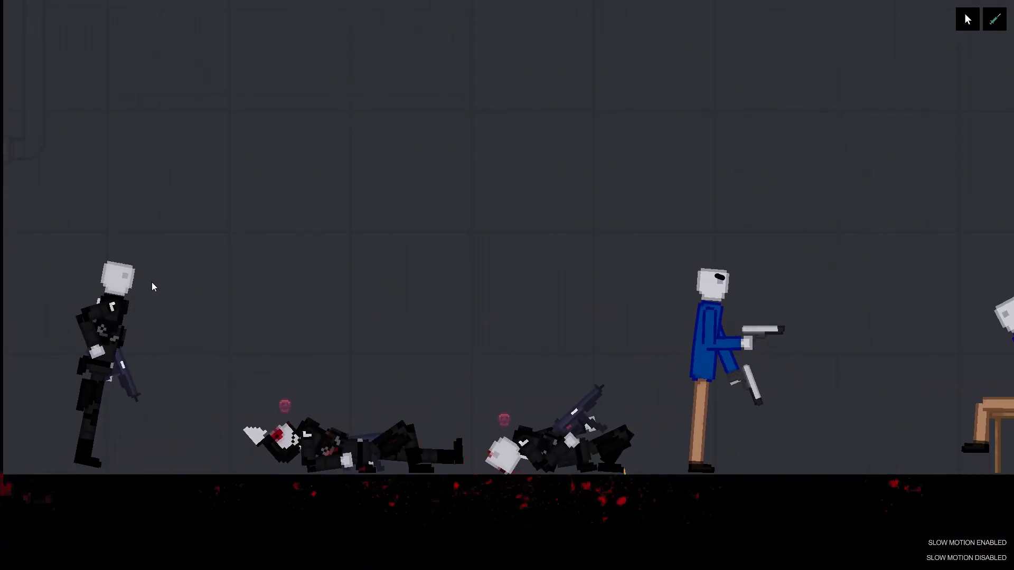
# Step: Move the last guard onto the pile and shoot him in slow motion
pyautogui.moveTo(99, 325); pyautogui.dragTo(341, 270)
pyautogui.press('g')
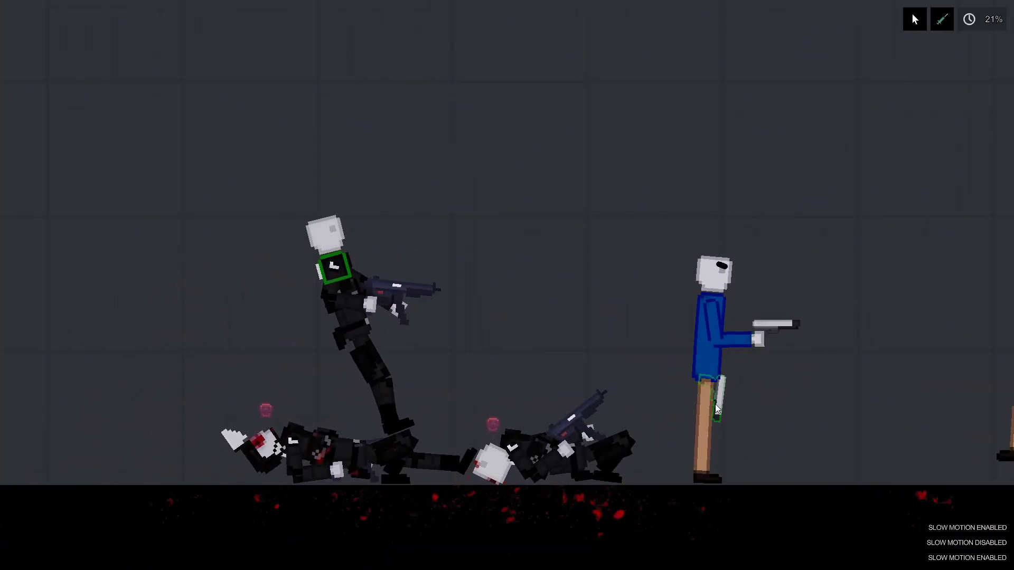
pyautogui.moveTo(716, 404); pyautogui.dragTo(619, 312)
pyautogui.press('f')
pyautogui.press('g')
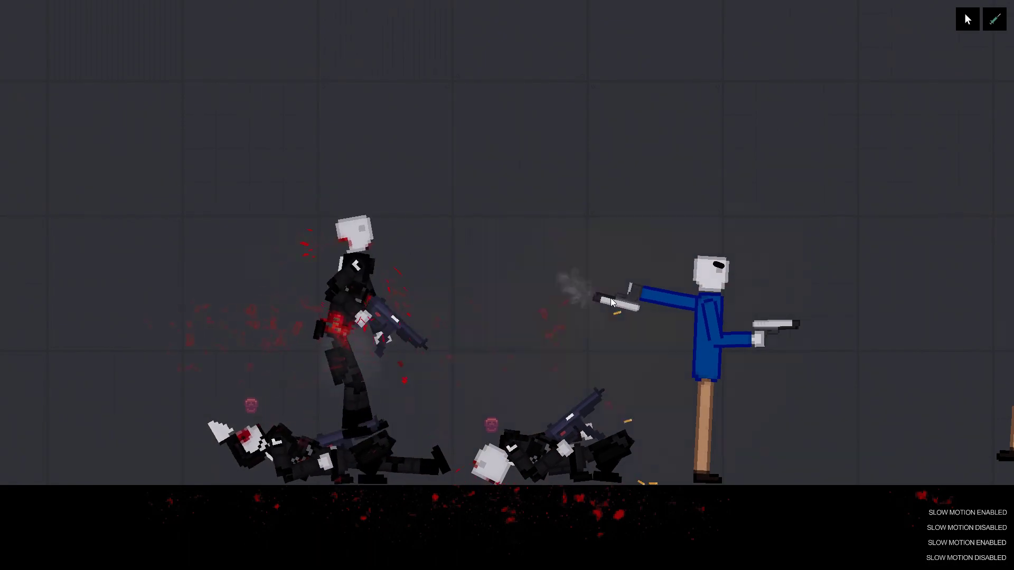
# Step: Raise the boss's second pistol toward the chair and shoot the seated man
pyautogui.click(301, 376)
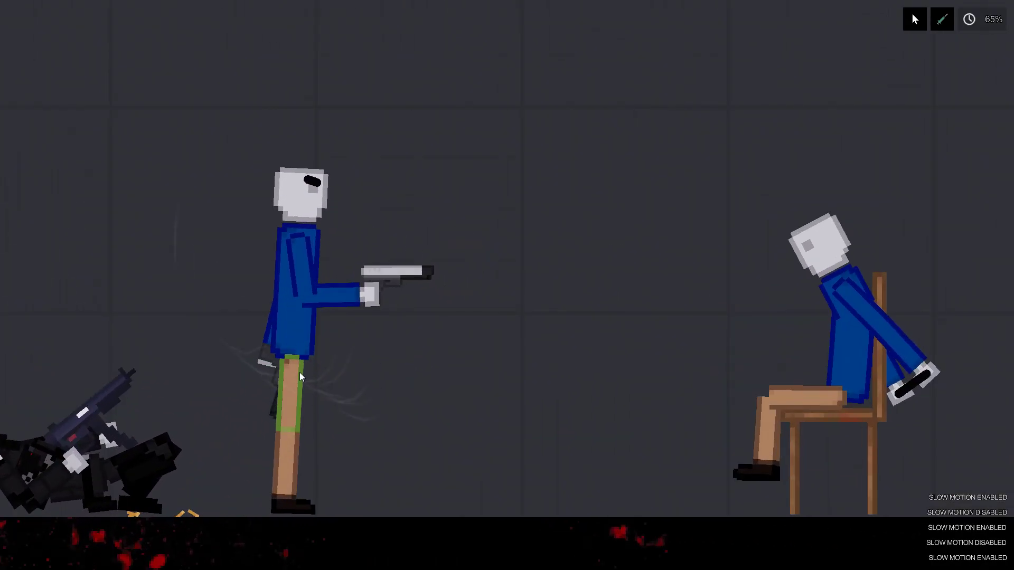
pyautogui.moveTo(269, 364)
pyautogui.mouseDown()
pyautogui.moveTo(424, 246)
pyautogui.moveTo(422, 262)
pyautogui.mouseUp()
pyautogui.press('g')
pyautogui.press('f')
pyautogui.press('g')
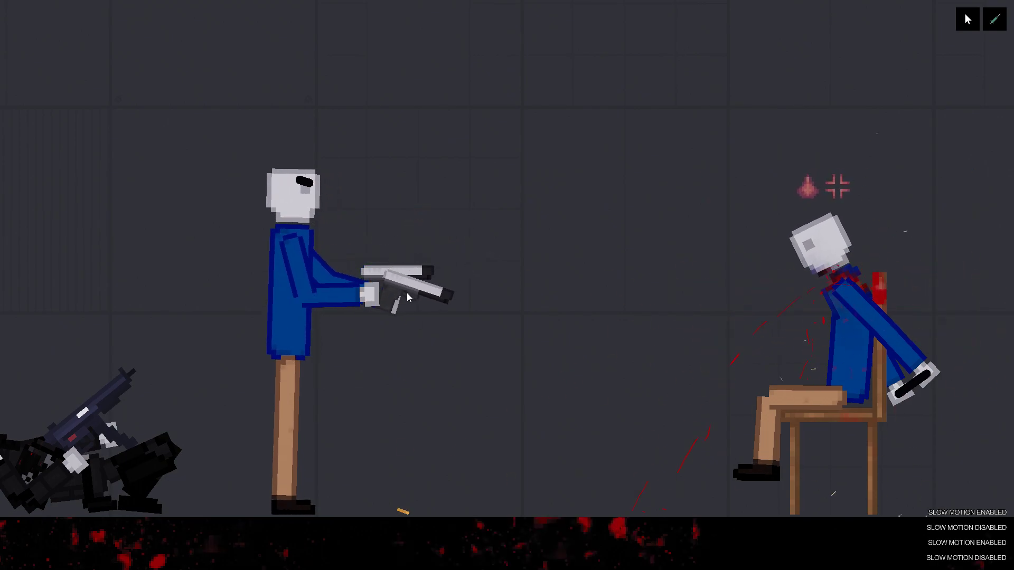